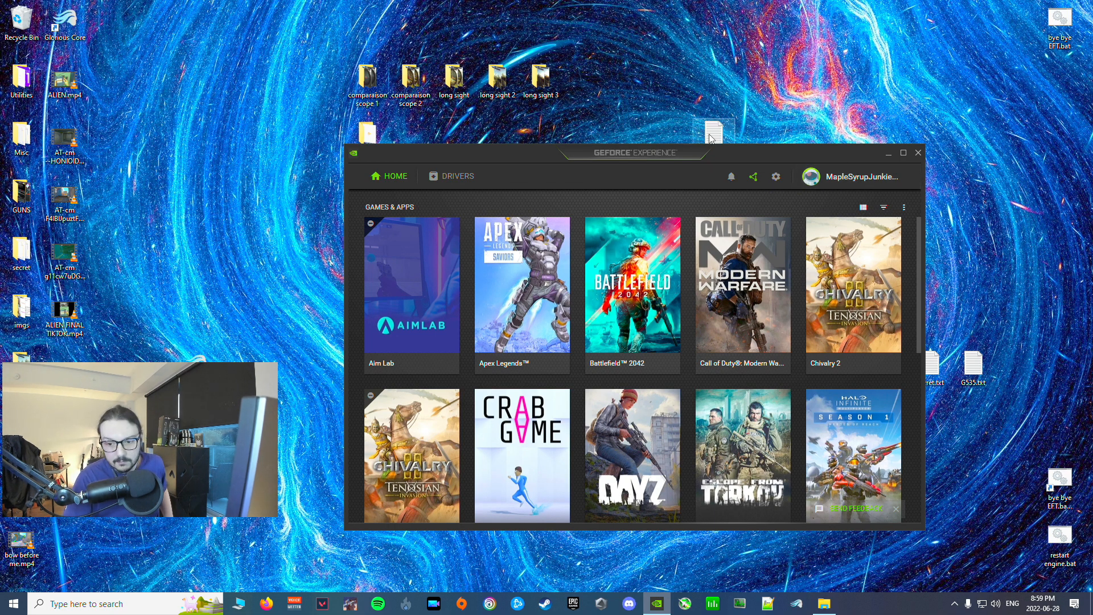
# Step: Open the GeForce Experience settings and examine the Image Scaling section under the general options
pyautogui.click(776, 176)
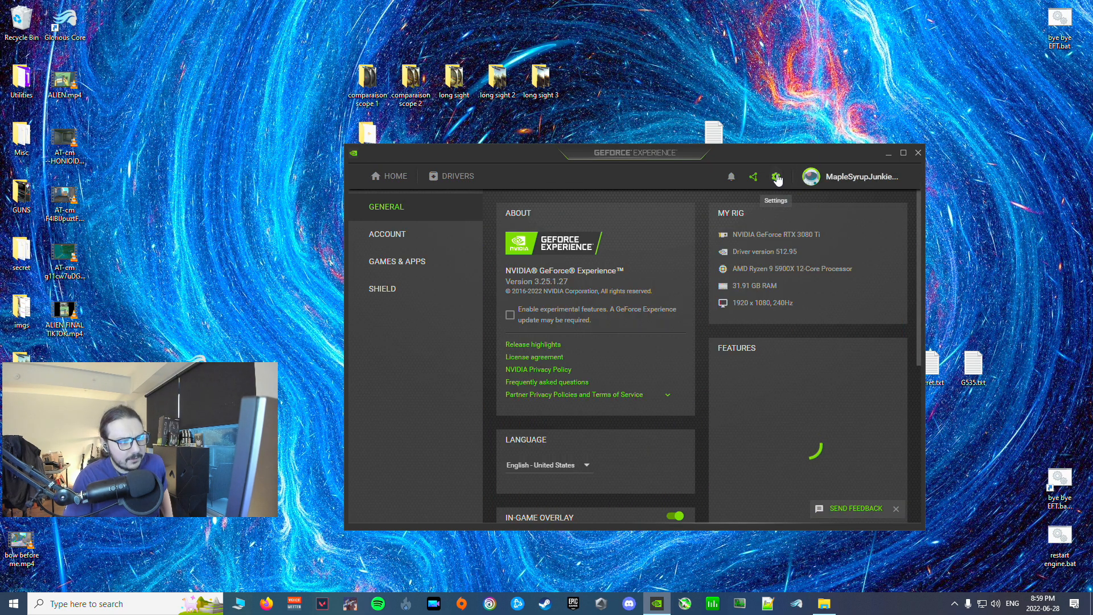
pyautogui.moveTo(817, 154); pyautogui.dragTo(829, 64)
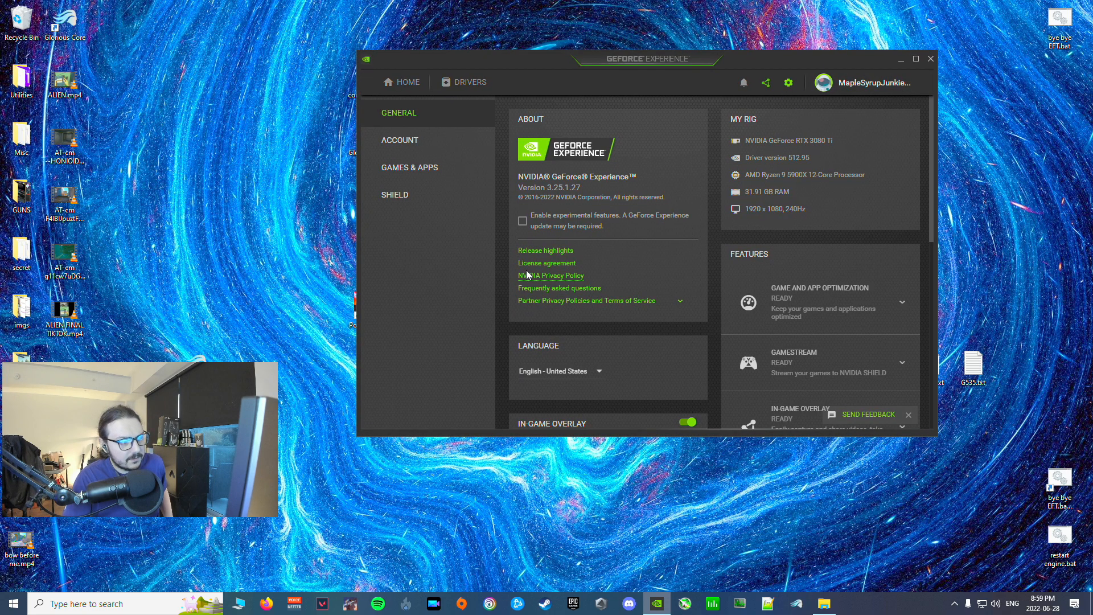
pyautogui.scroll(-1, 651, 178)
pyautogui.scroll(-4, 651, 181)
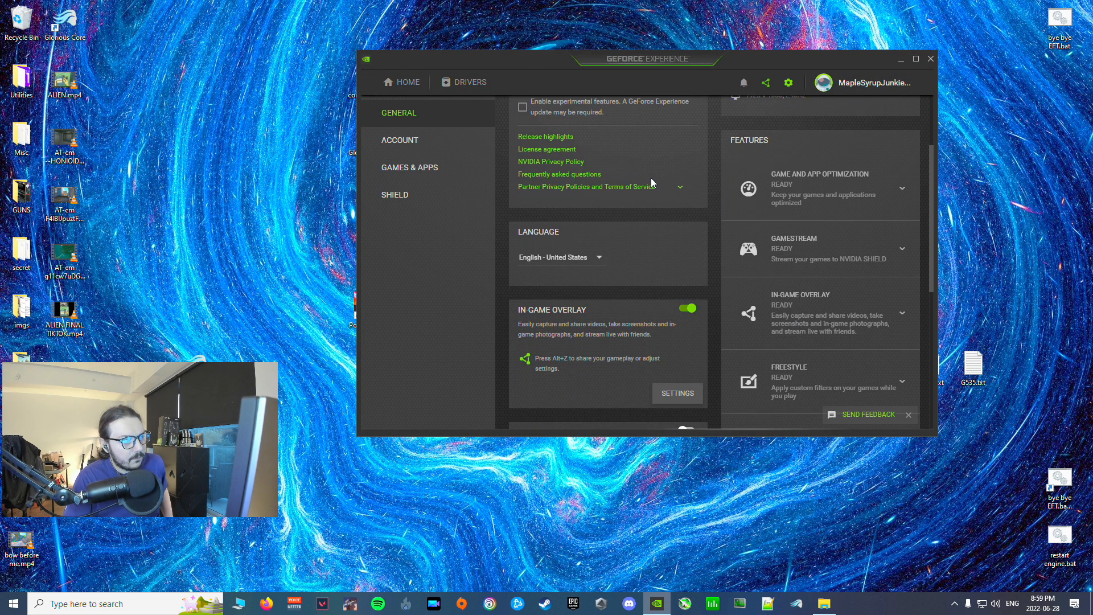
pyautogui.scroll(-1, 652, 181)
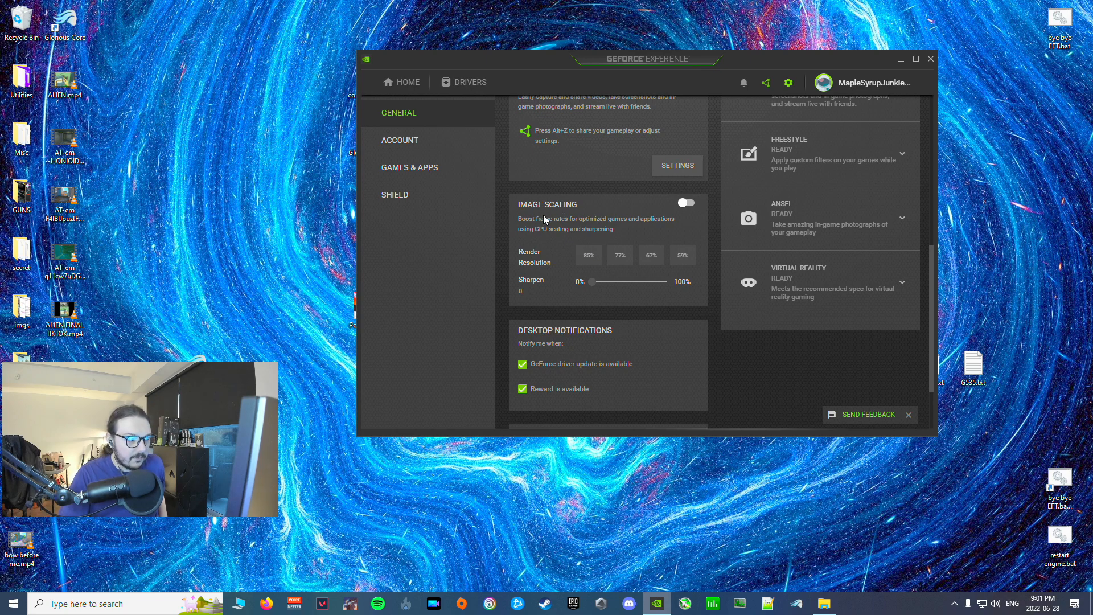
# Step: Minimize GeForce Experience, switch to NVIDIA Control Panel, and show the Manage 3D settings for individual programs
pyautogui.click(900, 60)
pyautogui.rightClick(694, 215)
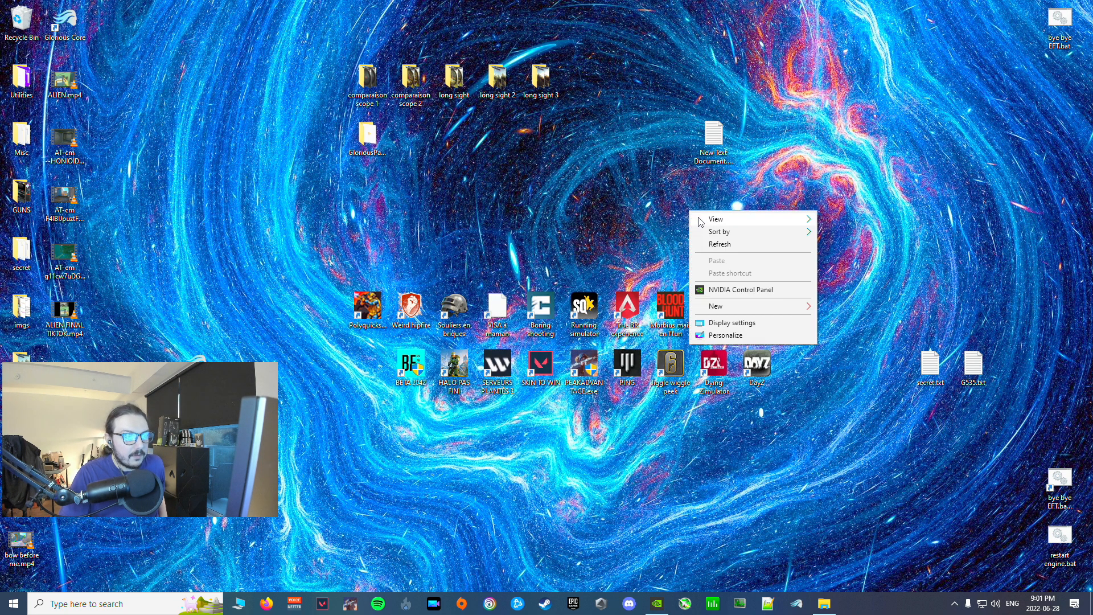
pyautogui.click(754, 292)
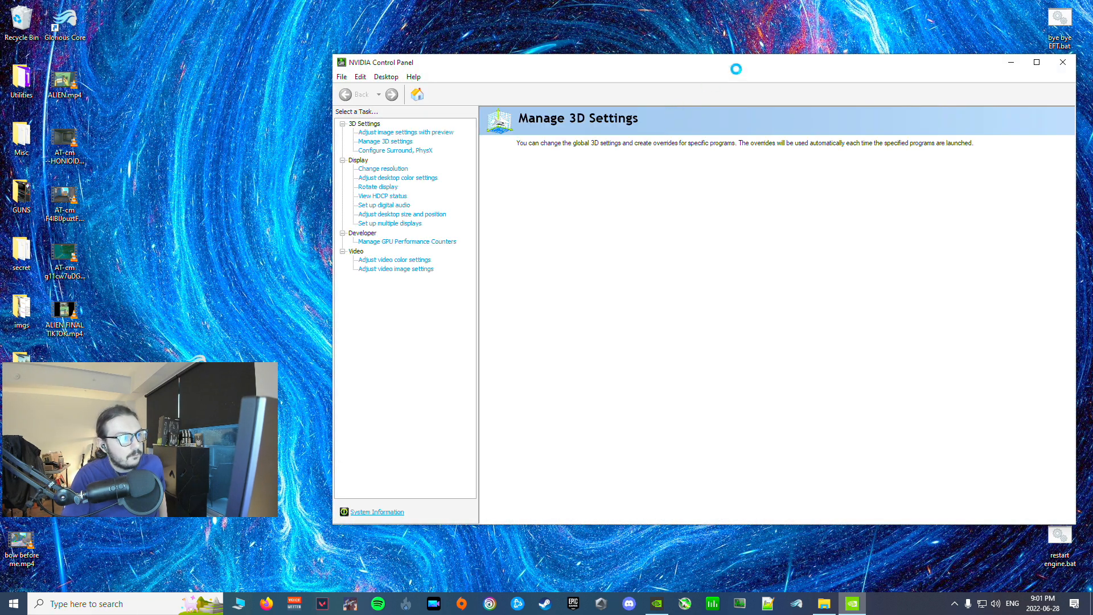
pyautogui.moveTo(869, 64); pyautogui.dragTo(590, 47)
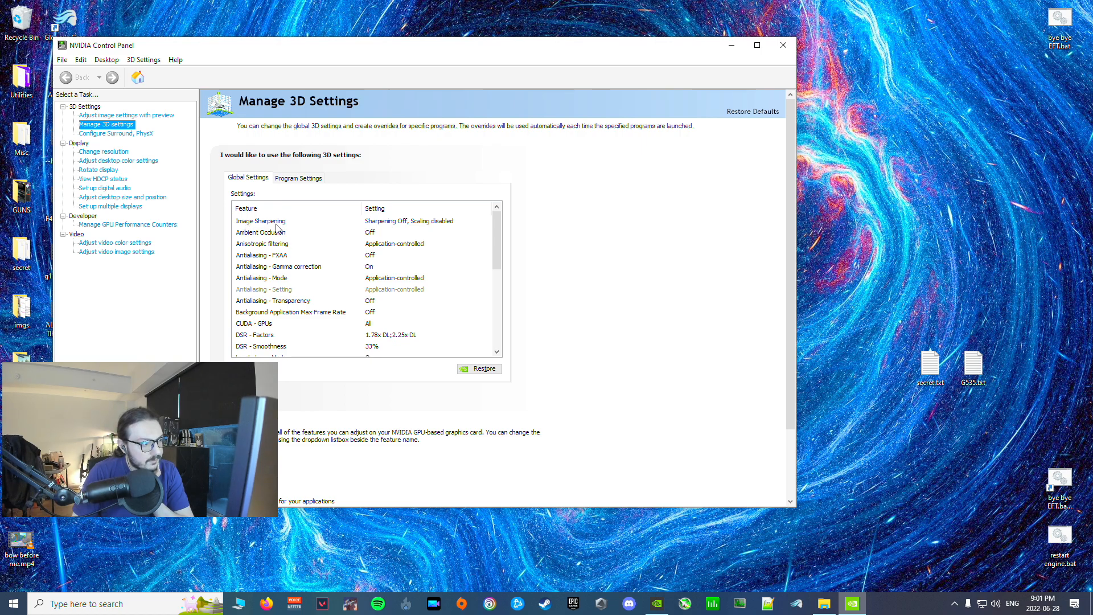
pyautogui.click(405, 223)
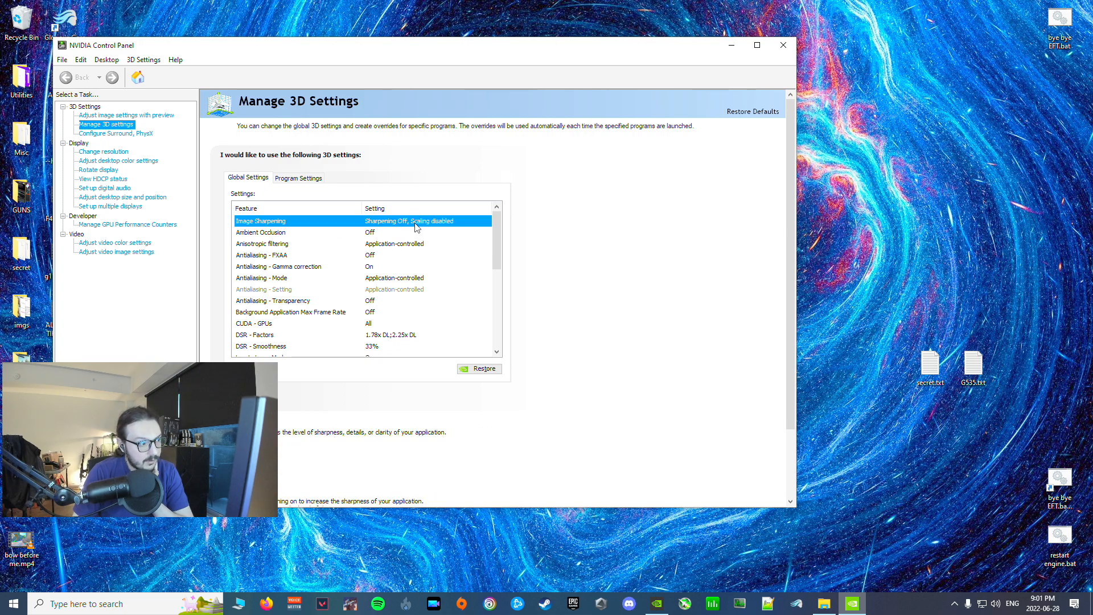
pyautogui.click(298, 178)
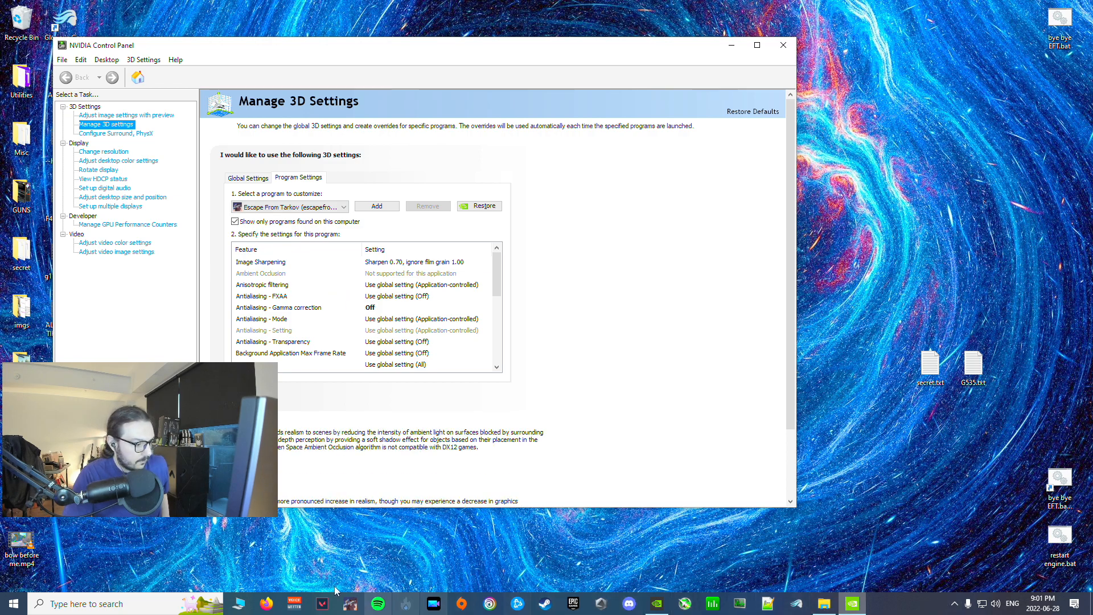
# Step: Switch to GeForce Experience, examine the available and currently installed Game Ready Driver versions, and minimize it again
pyautogui.click(149, 602)
pyautogui.write('gefor')
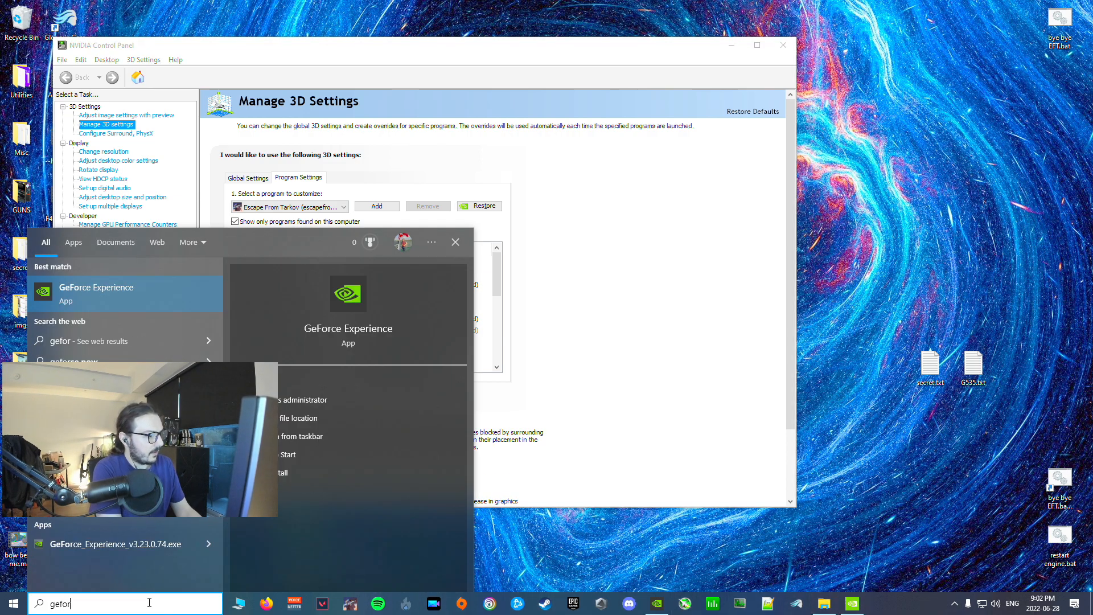
pyautogui.press('Return')
pyautogui.scroll(5, 833, 224)
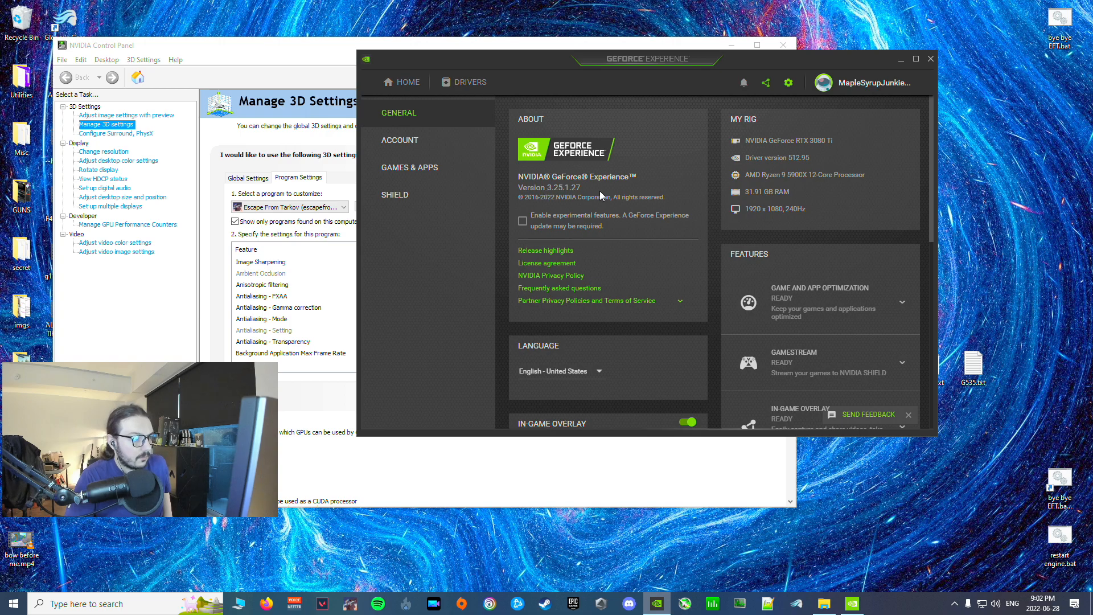
pyautogui.scroll(-4, 615, 193)
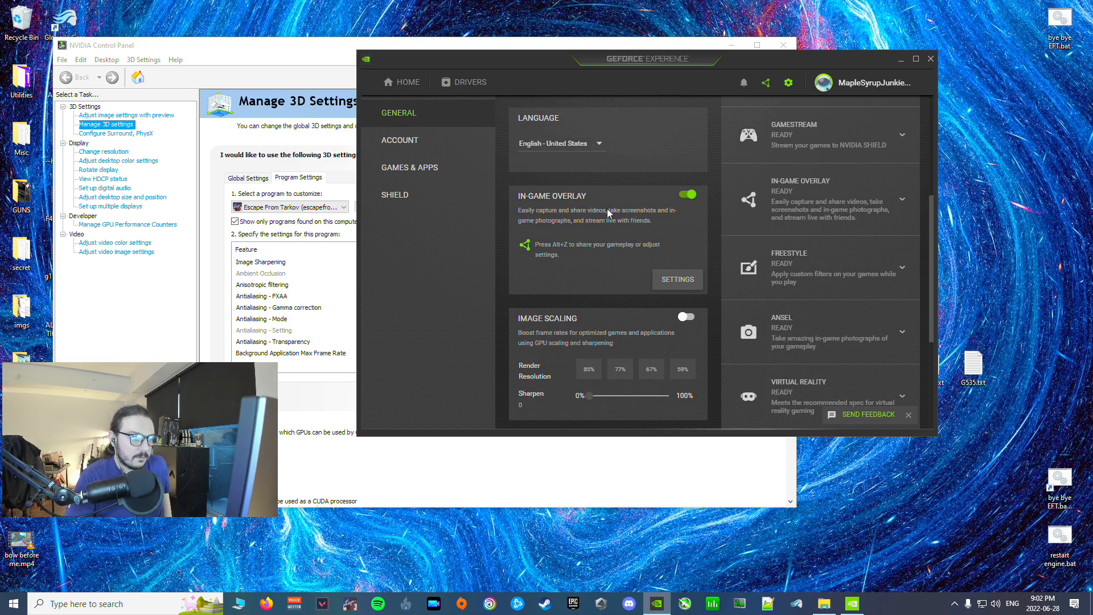
pyautogui.scroll(4, 608, 214)
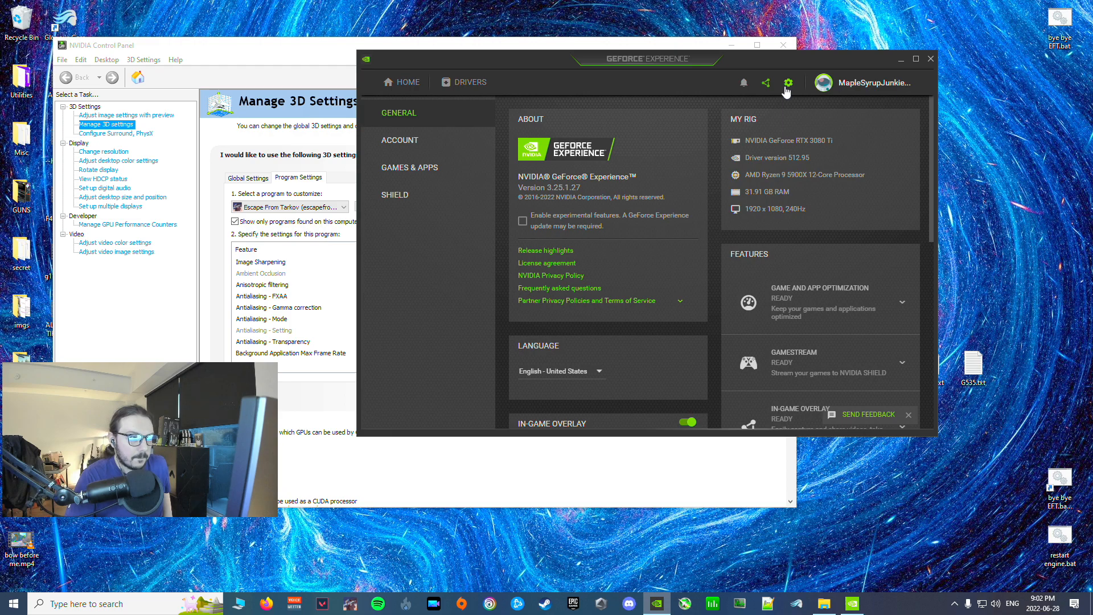
pyautogui.click(467, 82)
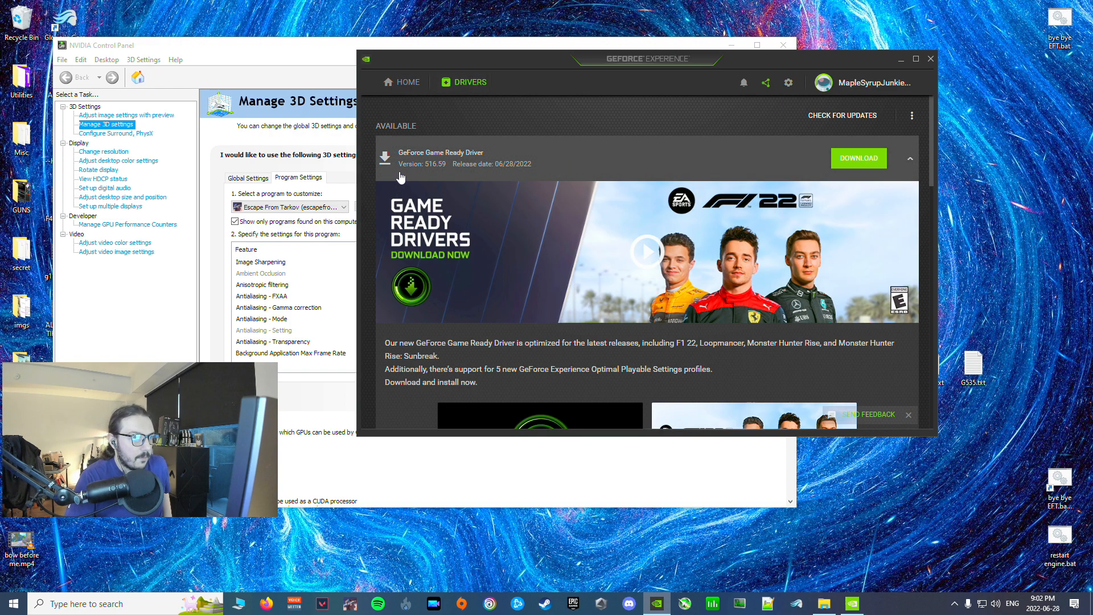
pyautogui.scroll(-7, 700, 114)
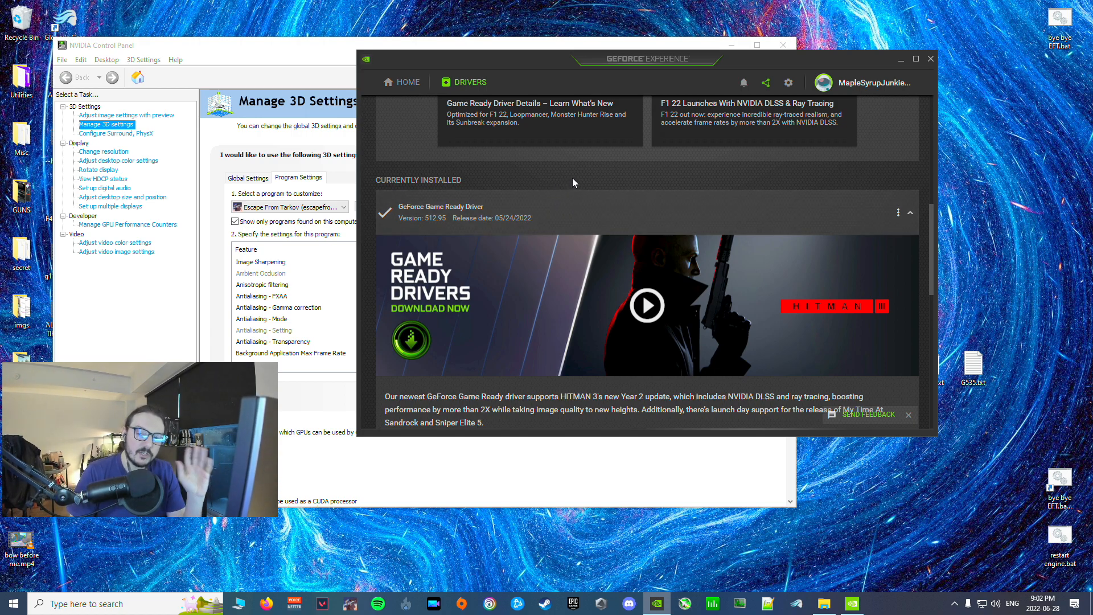
pyautogui.click(903, 62)
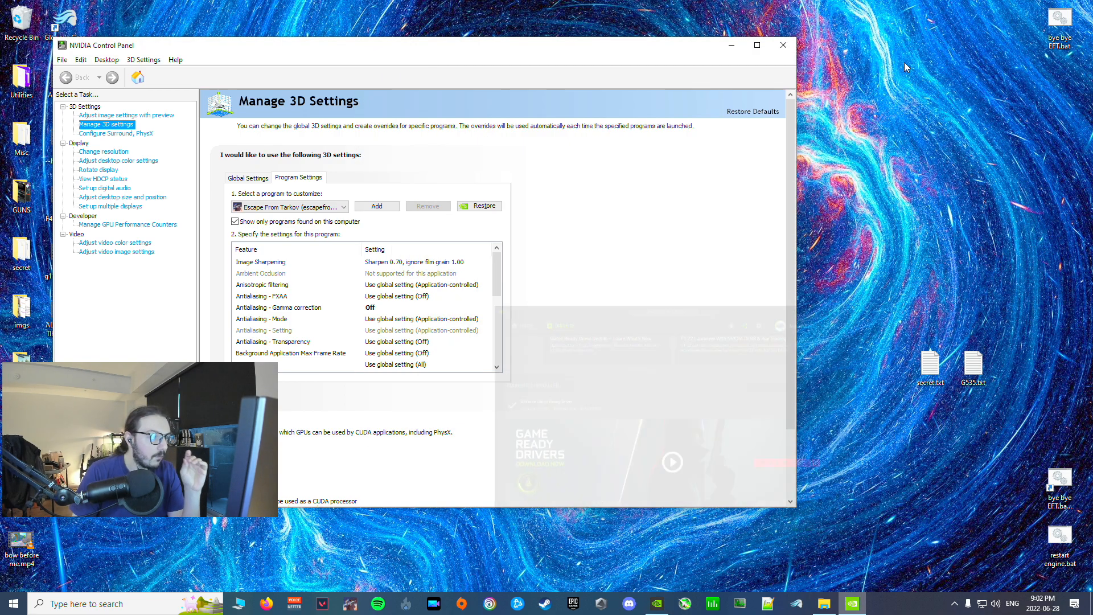
# Step: Inspect the Image Sharpening options for Escape From Tarkov without changing them, and minimize NVIDIA Control Panel
pyautogui.click(398, 263)
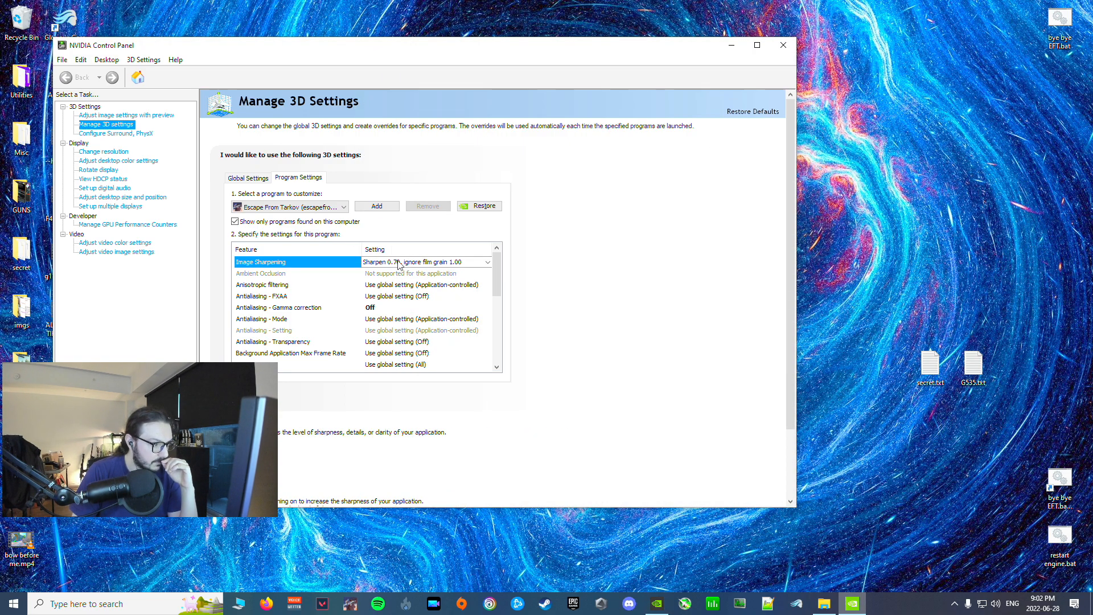
pyautogui.click(399, 263)
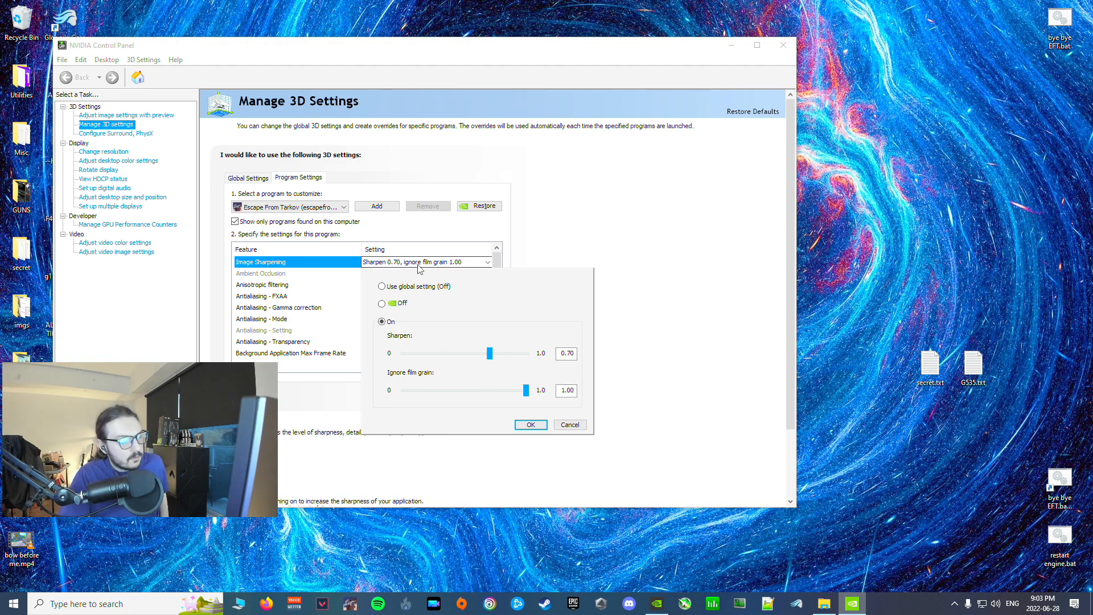
pyautogui.click(725, 227)
pyautogui.click(729, 46)
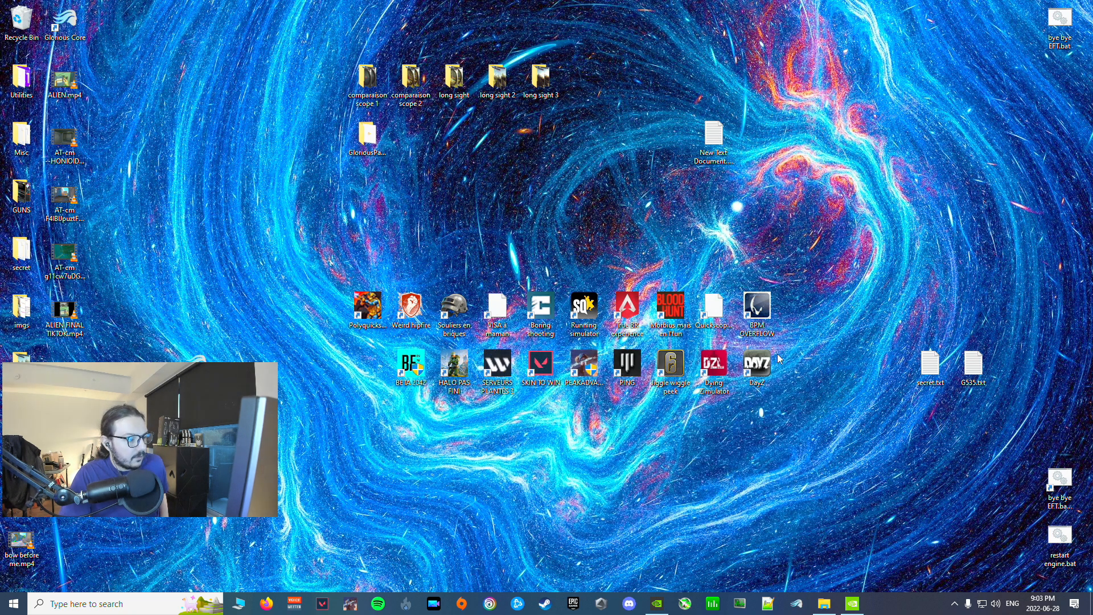
# Step: Search Windows for regedit and open Registry Editor, allowing it to make changes to the device
pyautogui.click(102, 610)
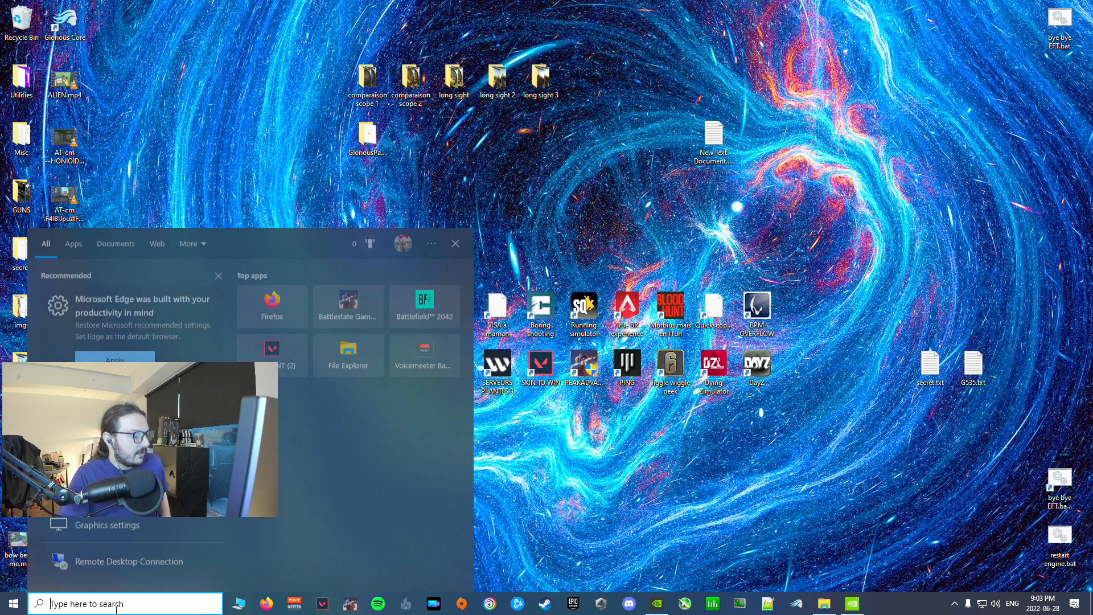
pyautogui.write('rege')
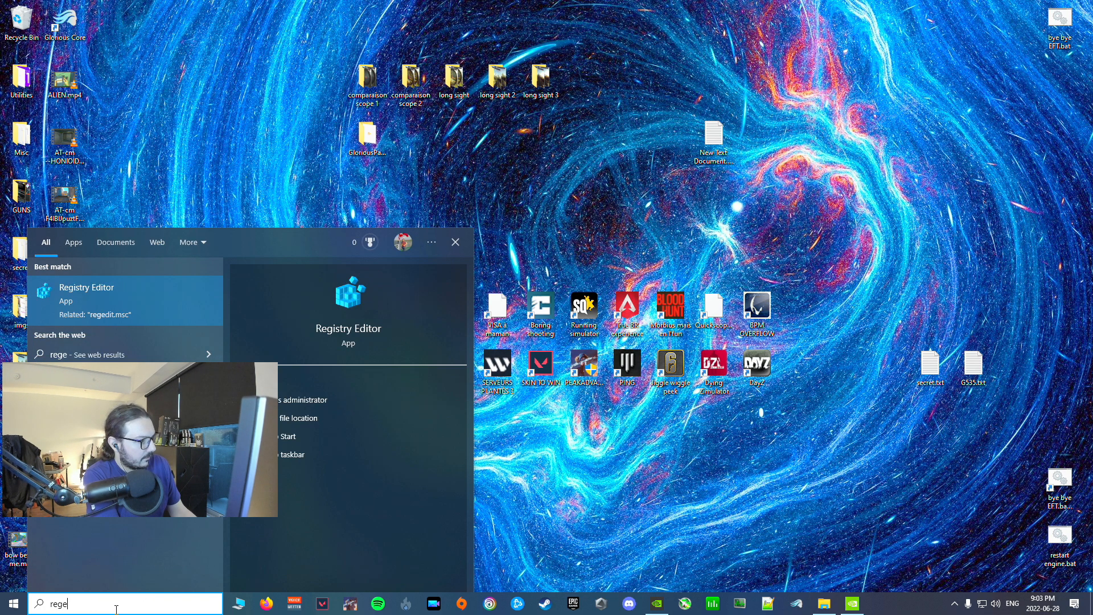
pyautogui.press('Return')
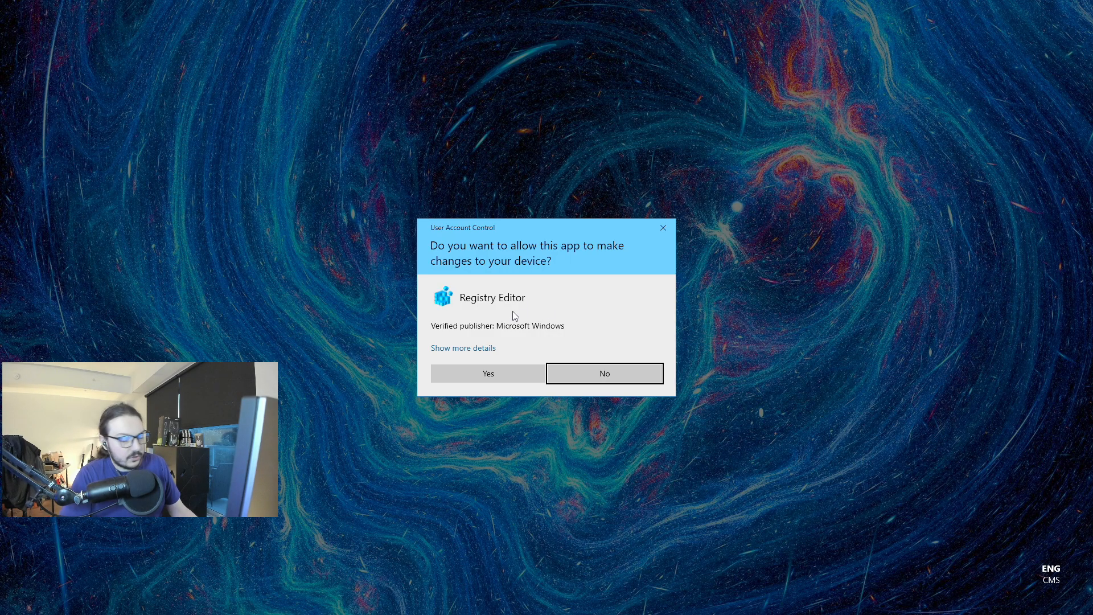
pyautogui.click(477, 379)
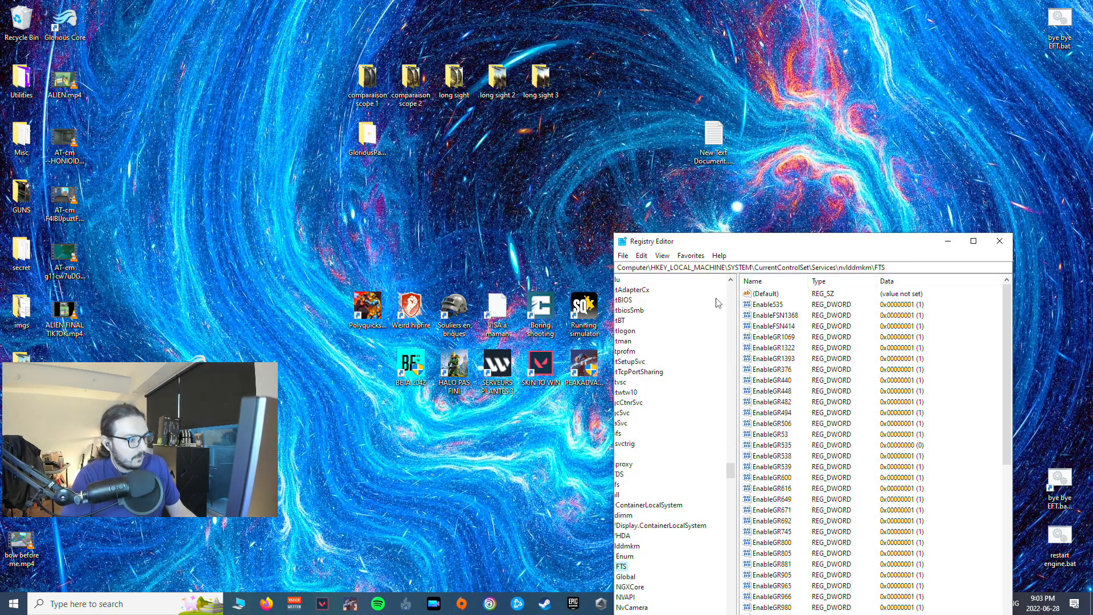
pyautogui.click(160, 608)
pyautogui.write('reg')
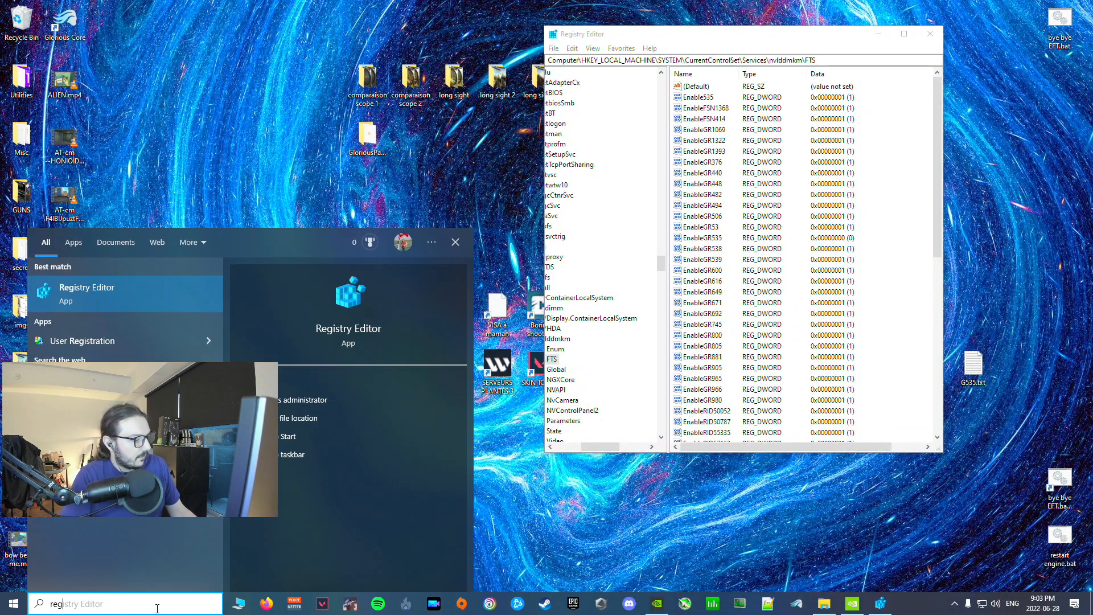
pyautogui.write('edit')
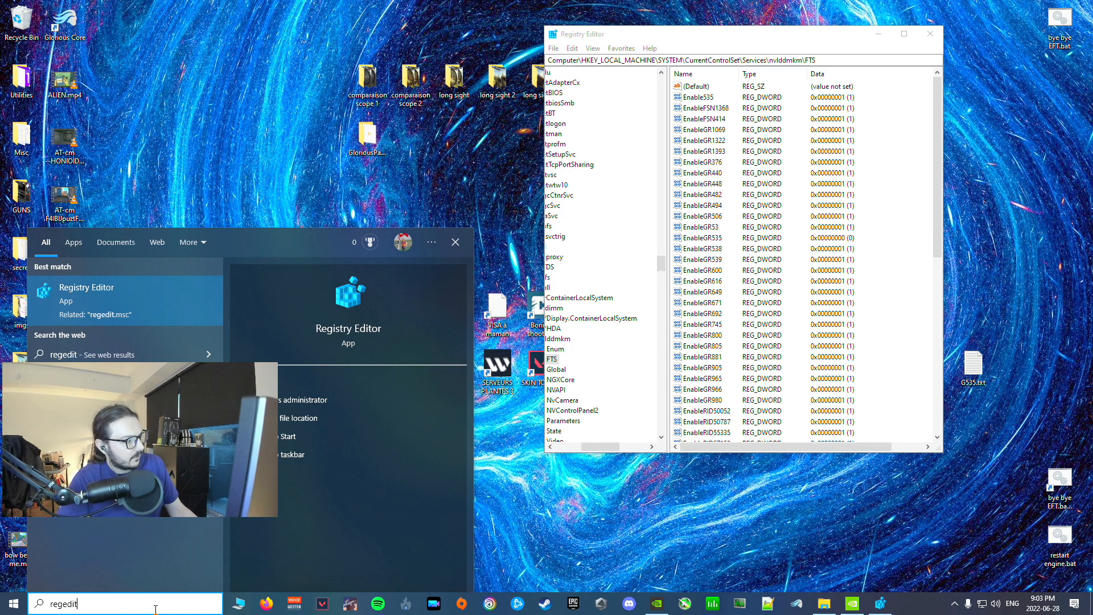
pyautogui.click(66, 293)
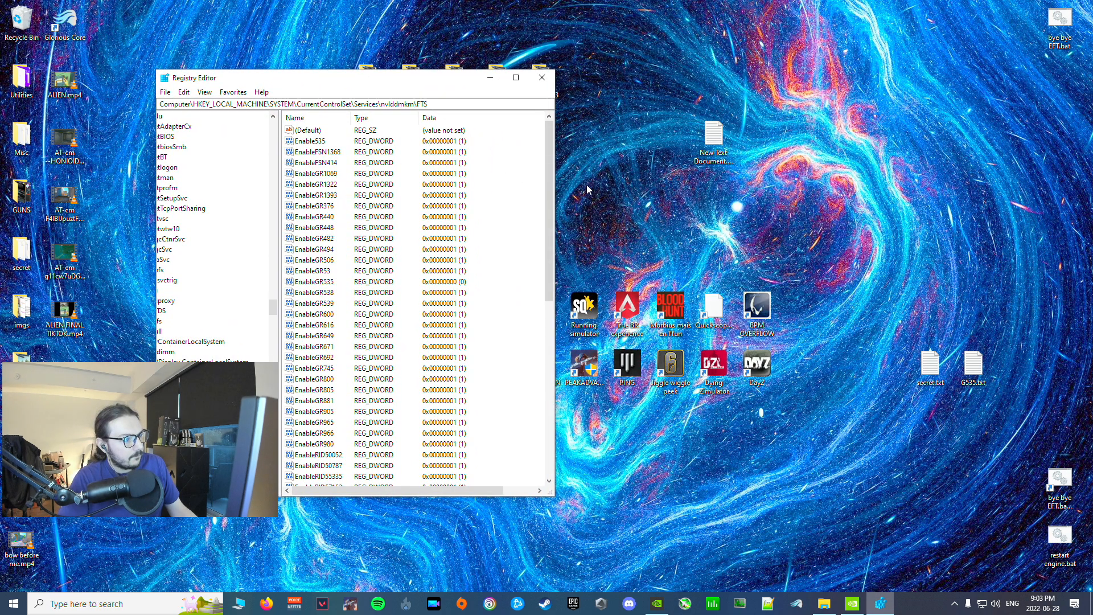
# Step: Widen and reposition the Registry Editor window so the nvlddmkm key tree and the FTS values are readable
pyautogui.moveTo(554, 188); pyautogui.dragTo(695, 188)
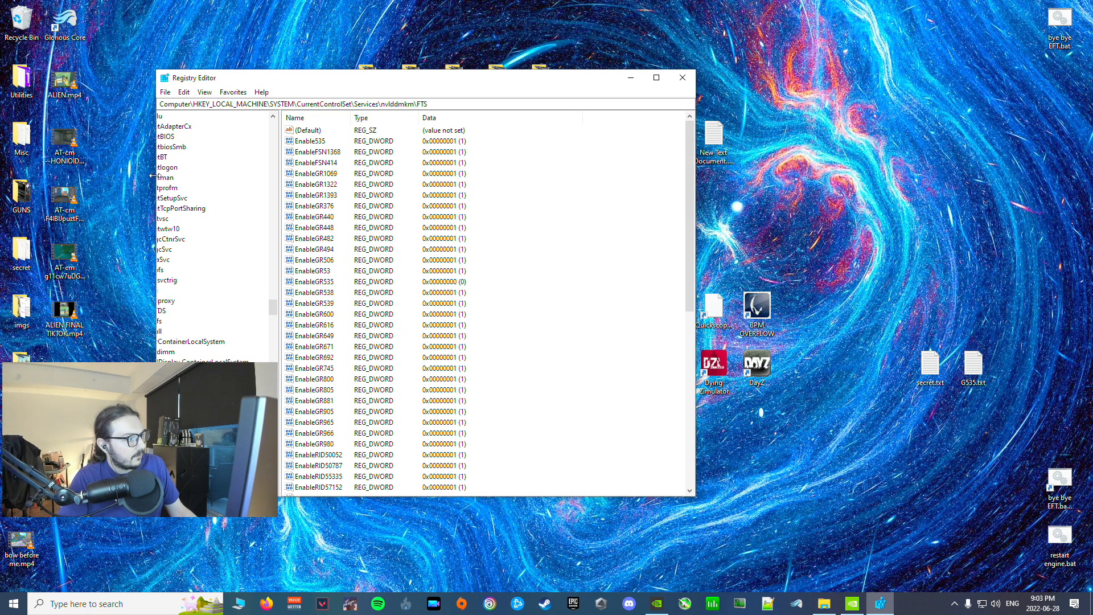
pyautogui.moveTo(157, 177); pyautogui.dragTo(87, 181)
pyautogui.moveTo(696, 195); pyautogui.dragTo(742, 196)
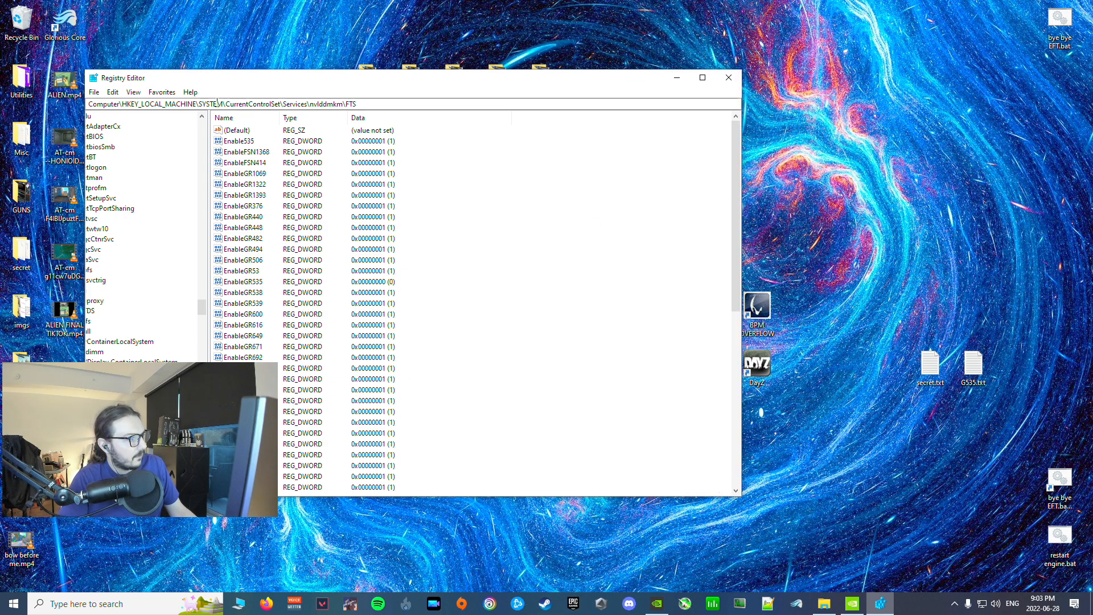
pyautogui.moveTo(300, 79); pyautogui.dragTo(437, 100)
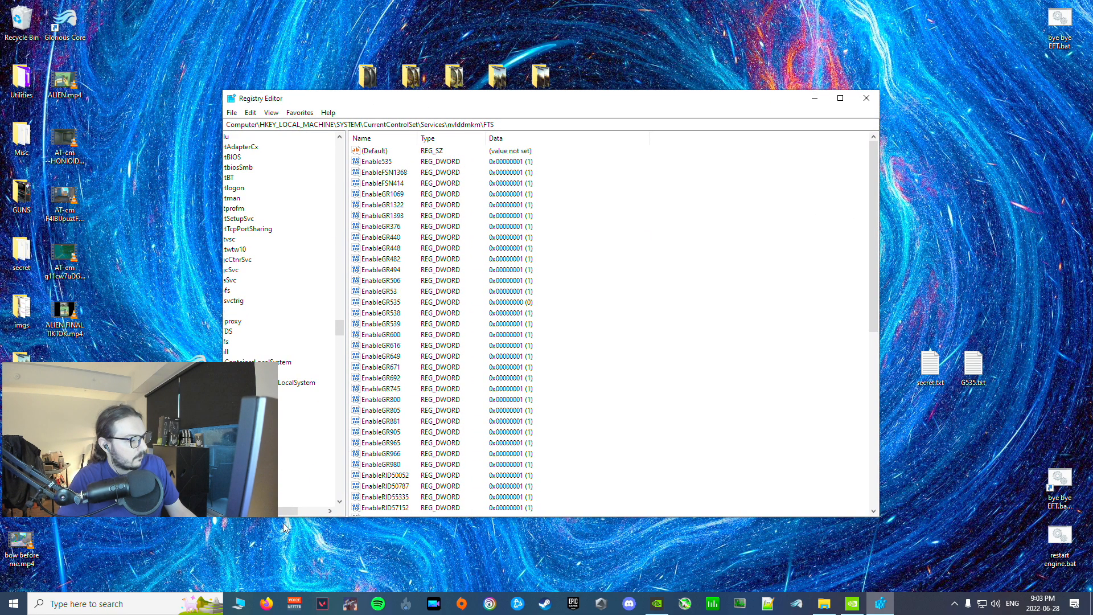
pyautogui.moveTo(286, 511); pyautogui.dragTo(247, 511)
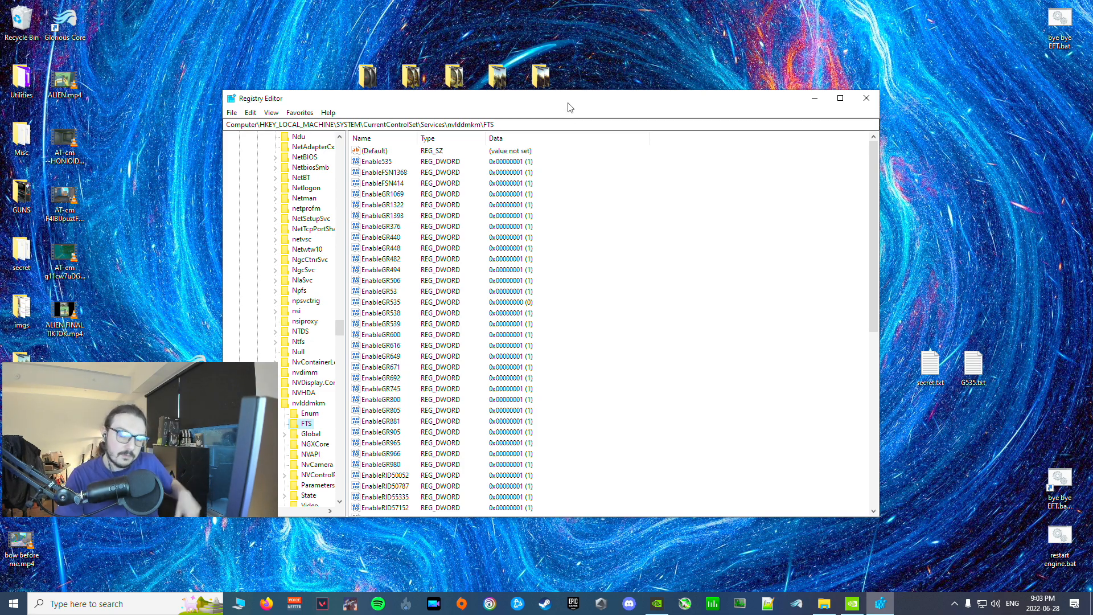
pyautogui.moveTo(596, 108); pyautogui.dragTo(600, 139)
# Step: Examine the registry path Computer\HKEY_LOCAL_MACHINE\SYSTEM\CurrentControlSet\Services\nvlddmkm\FTS and its parent keys in the tree
pyautogui.moveTo(498, 156); pyautogui.dragTo(231, 155)
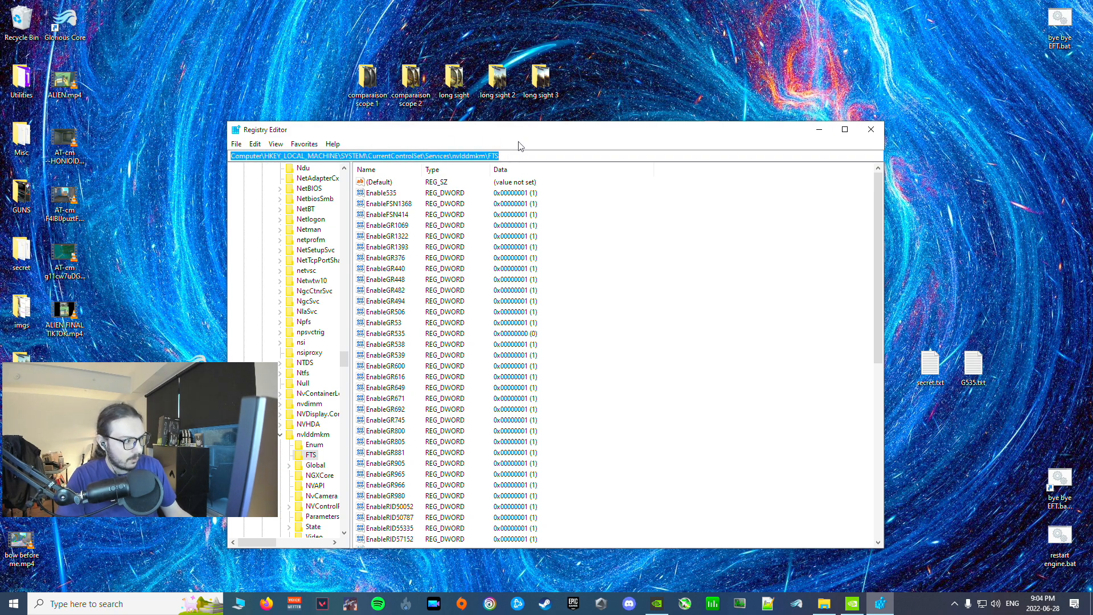
pyautogui.moveTo(344, 359); pyautogui.dragTo(347, 153)
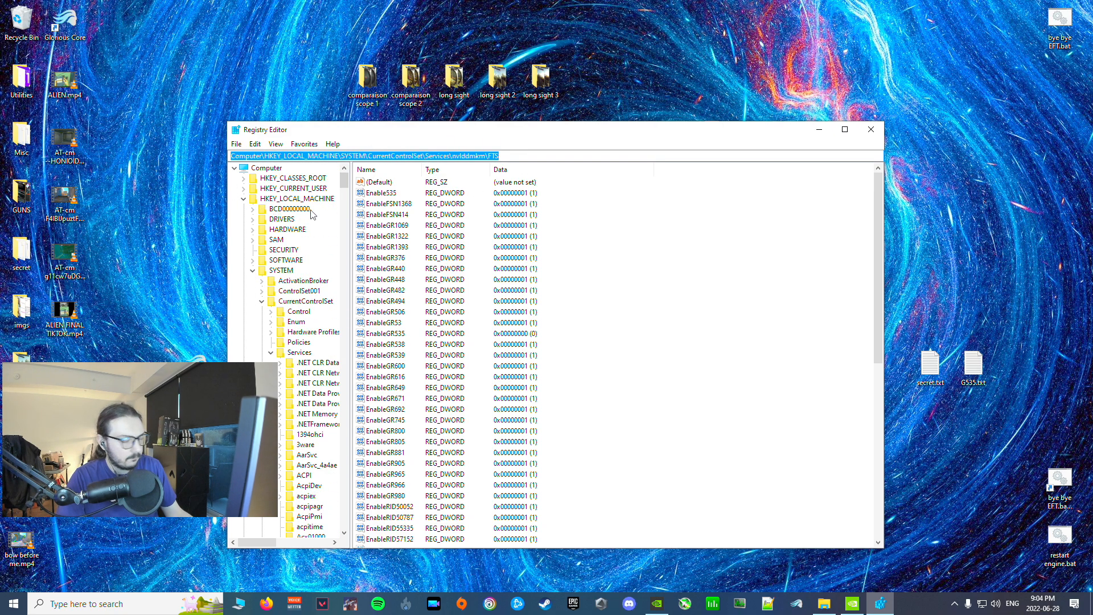
pyautogui.click(521, 155)
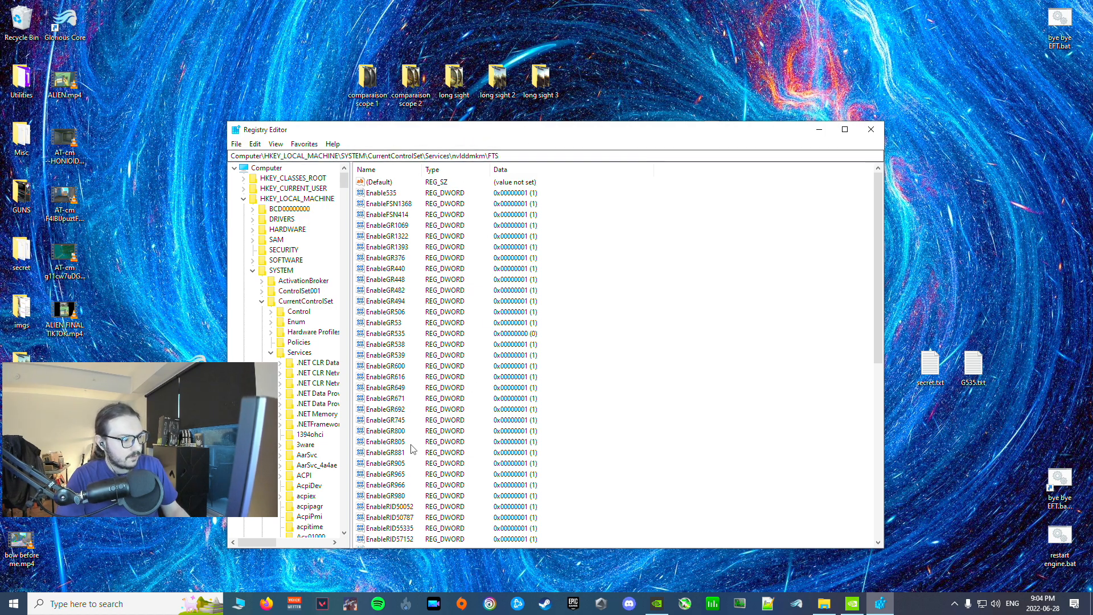
# Step: Open the EnableGR535 DWORD in the FTS key, accept its value data as 0 in hexadecimal, and close Registry Editor
pyautogui.moveTo(877, 218); pyautogui.dragTo(814, 191)
pyautogui.moveTo(712, 135); pyautogui.dragTo(514, 66)
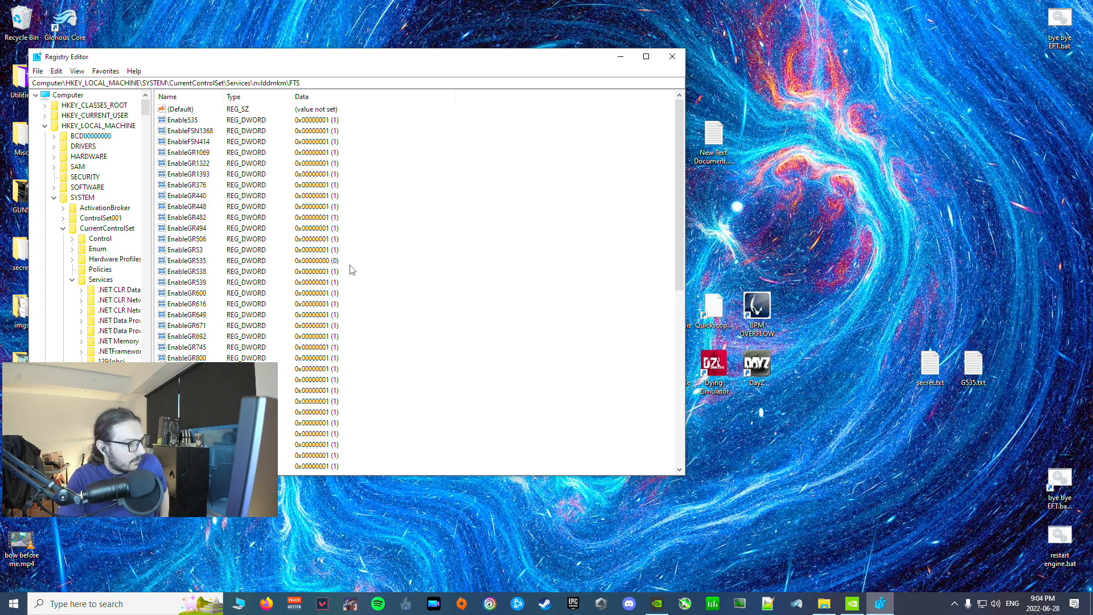
pyautogui.click(194, 262)
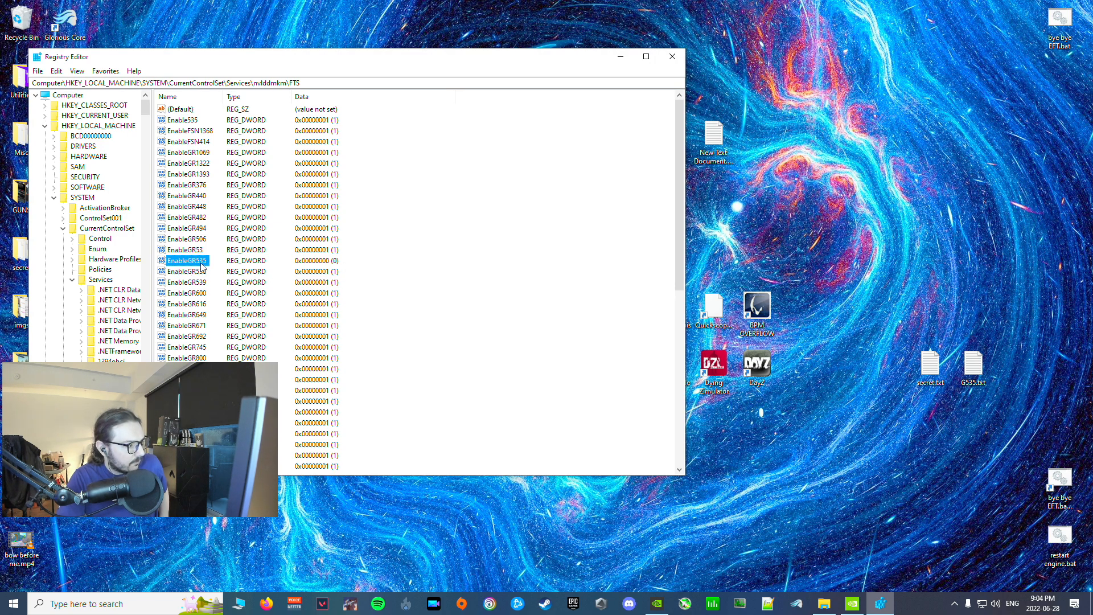
pyautogui.doubleClick(200, 263)
pyautogui.moveTo(146, 108); pyautogui.dragTo(471, 152)
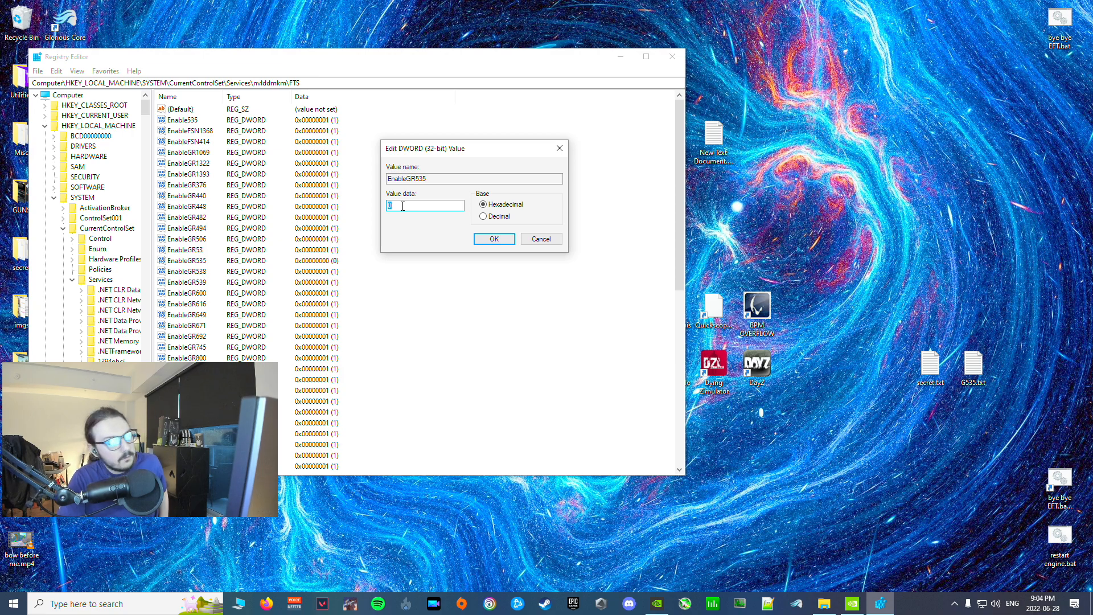
pyautogui.click(494, 240)
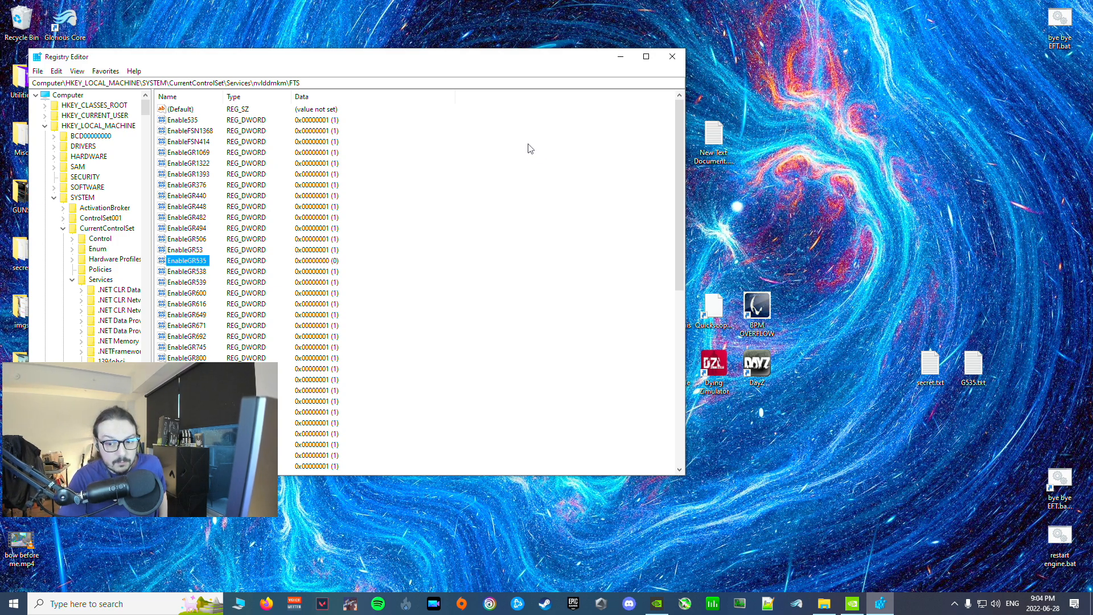
pyautogui.click(672, 56)
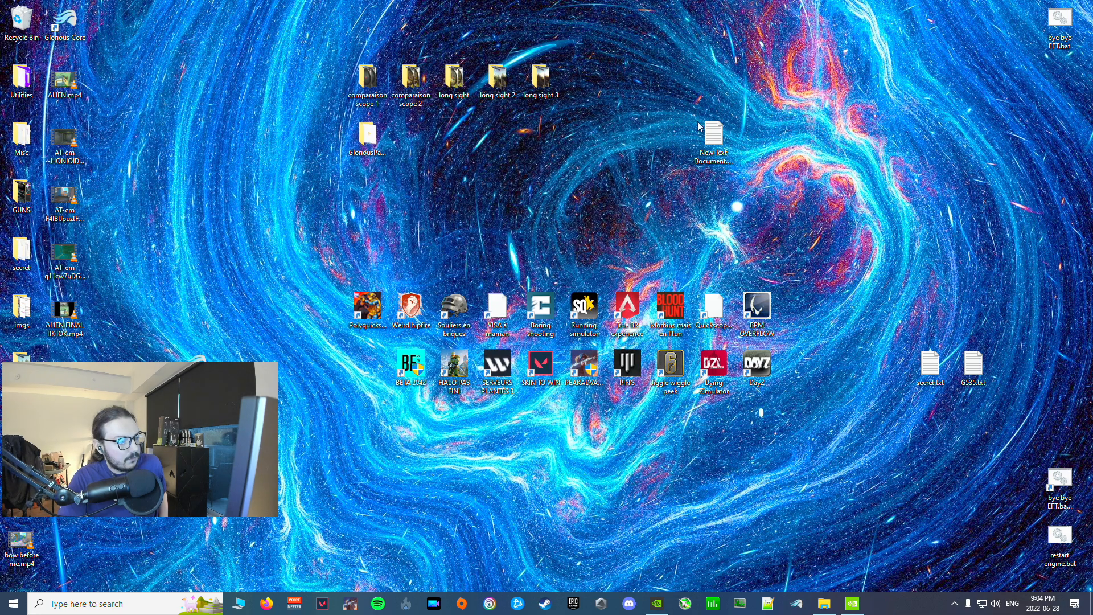
# Step: Switch to NVIDIA Control Panel, inspect the Image Sharpening options in the global 3D settings without changing them, and close it
pyautogui.click(852, 602)
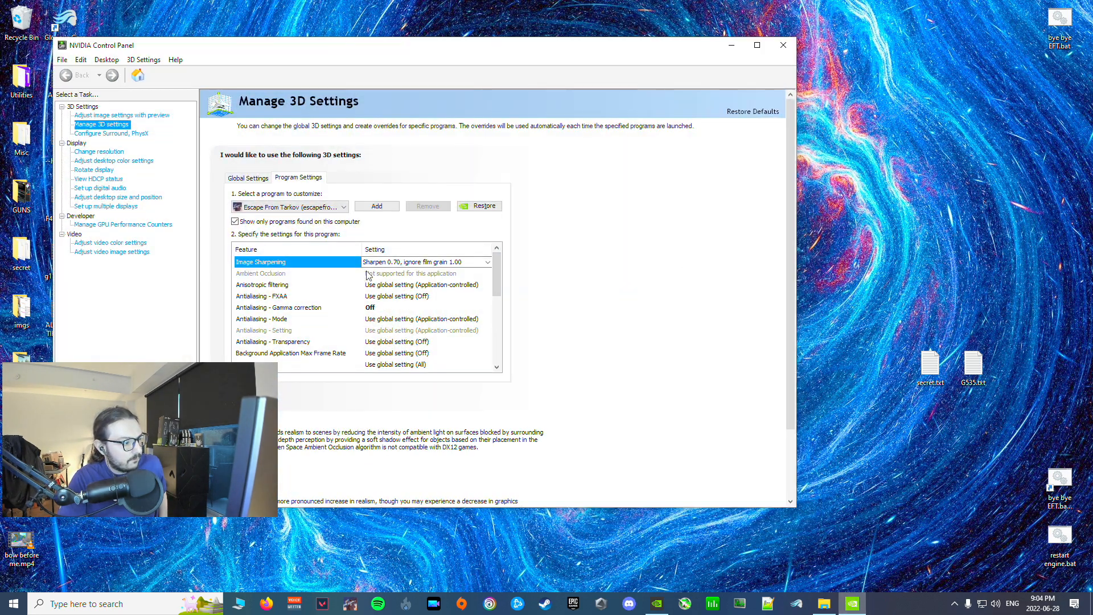
pyautogui.click(253, 180)
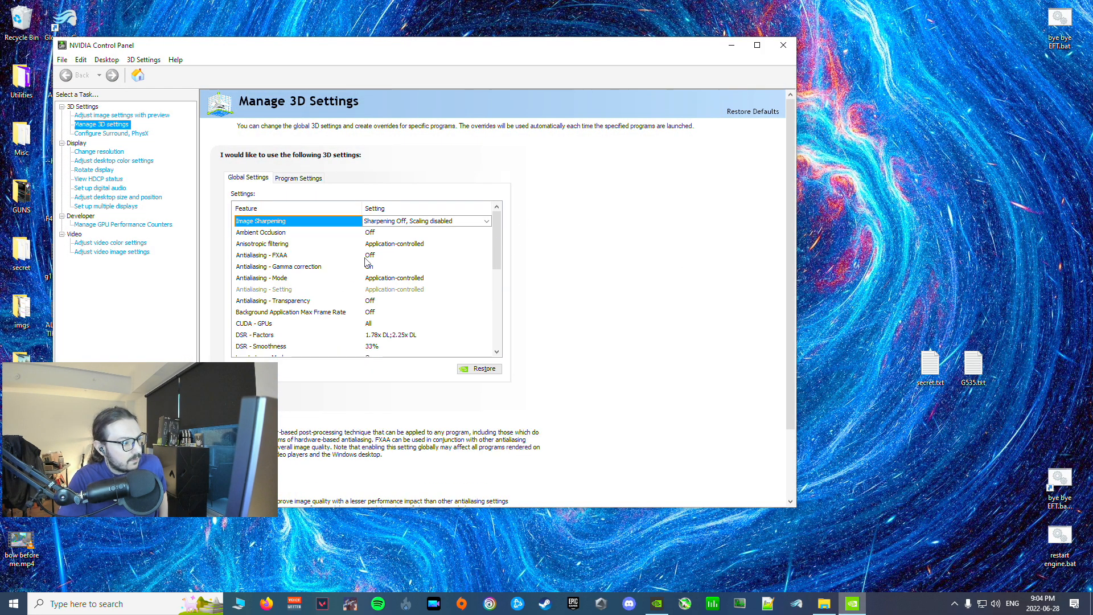
pyautogui.click(376, 222)
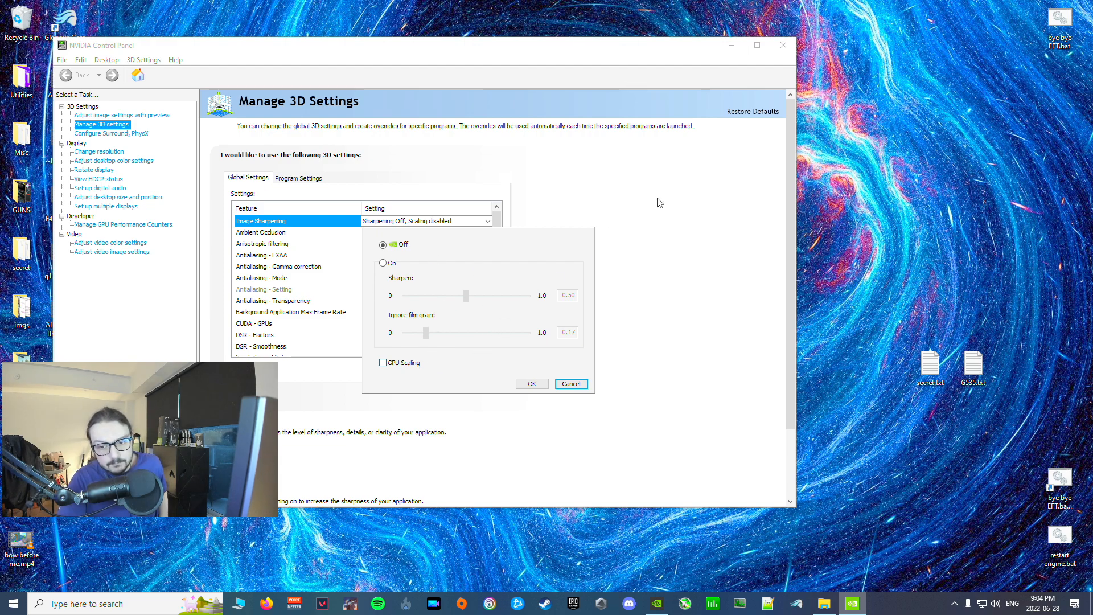
pyautogui.click(667, 166)
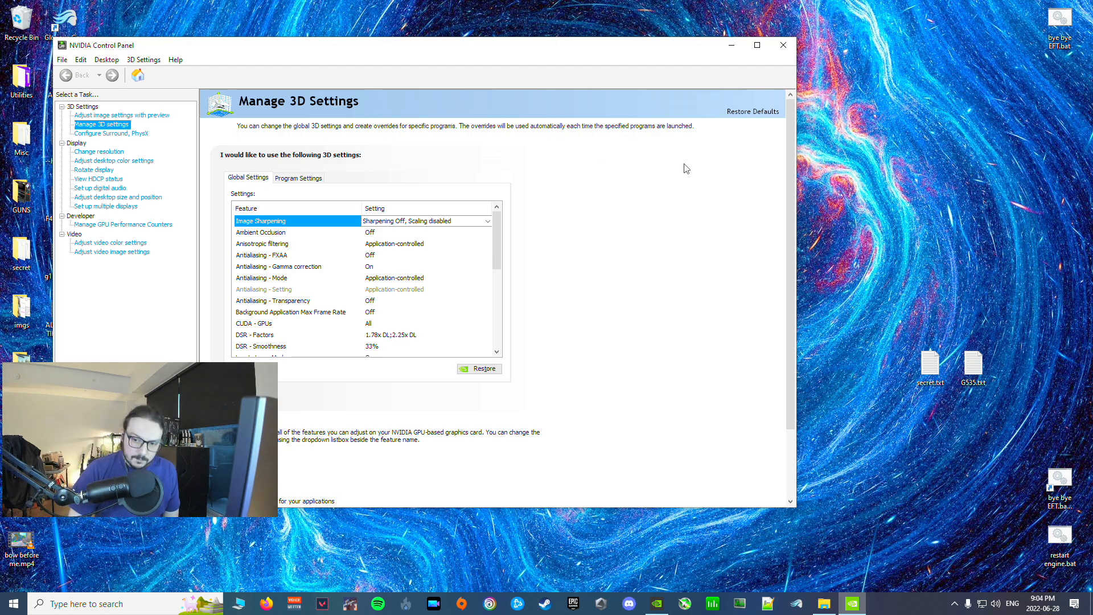
pyautogui.click(784, 43)
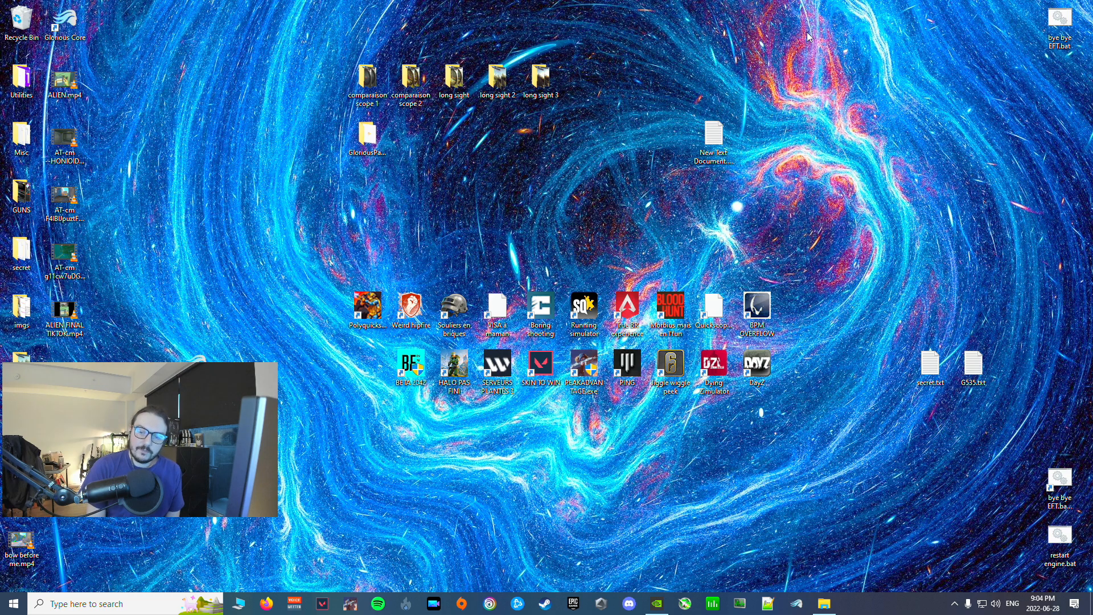